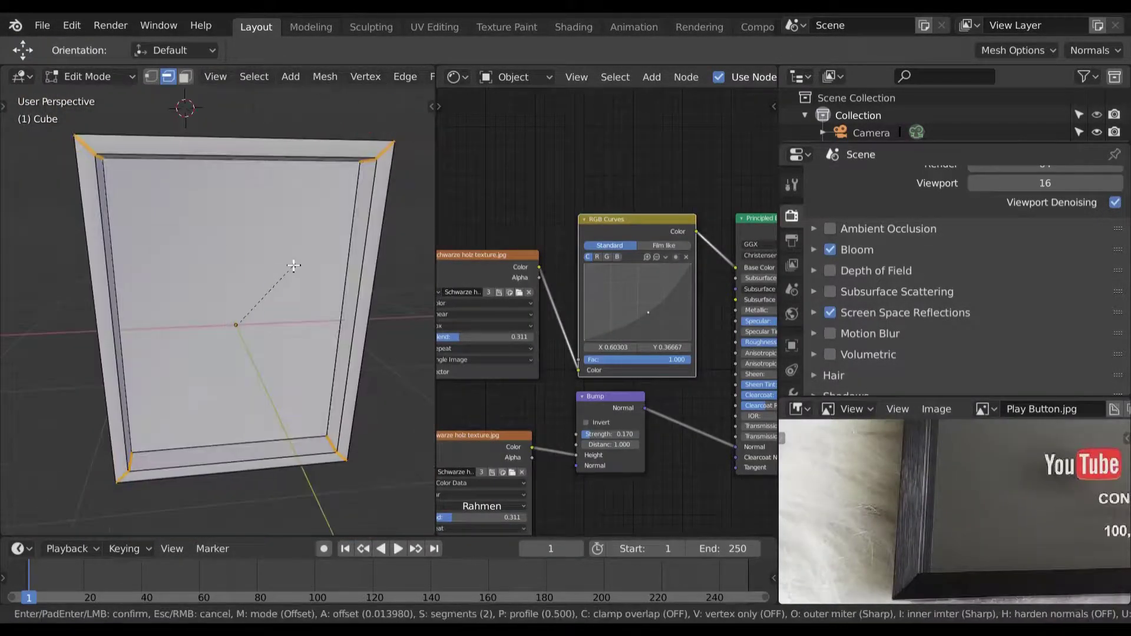
- Confirm the bevel on the frame's inner edges and inspect its lower-right corner
click(293, 266)
middle_drag(294, 266, 245, 202)
shift+middle_drag(265, 334, 153, 226)
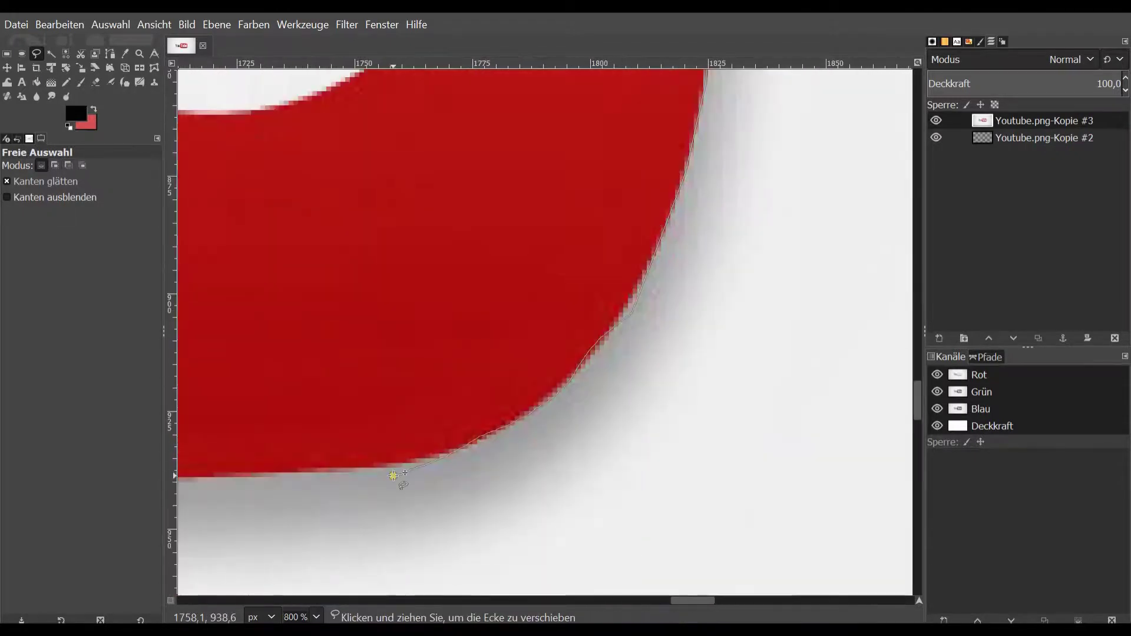
- Pan the zoomed canvas to the next stretch of the red logo edge
middle_drag(576, 398, 739, 328)
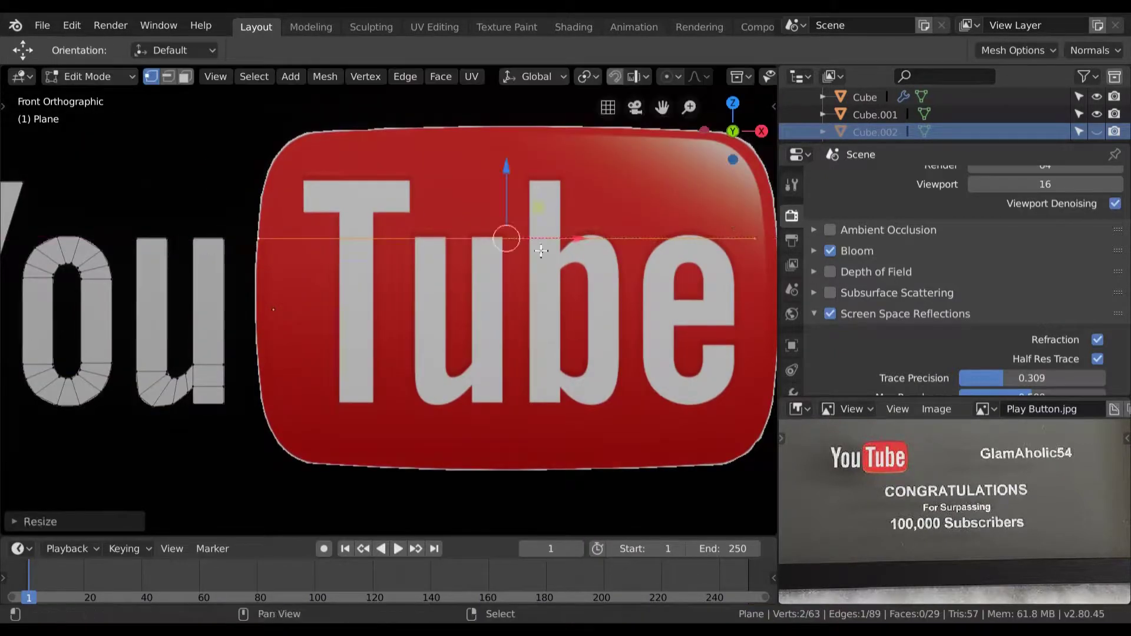
- Extrude a letter edge along Z, bevel a rounded corner, and delete the black reference object
key(e)
key(z)
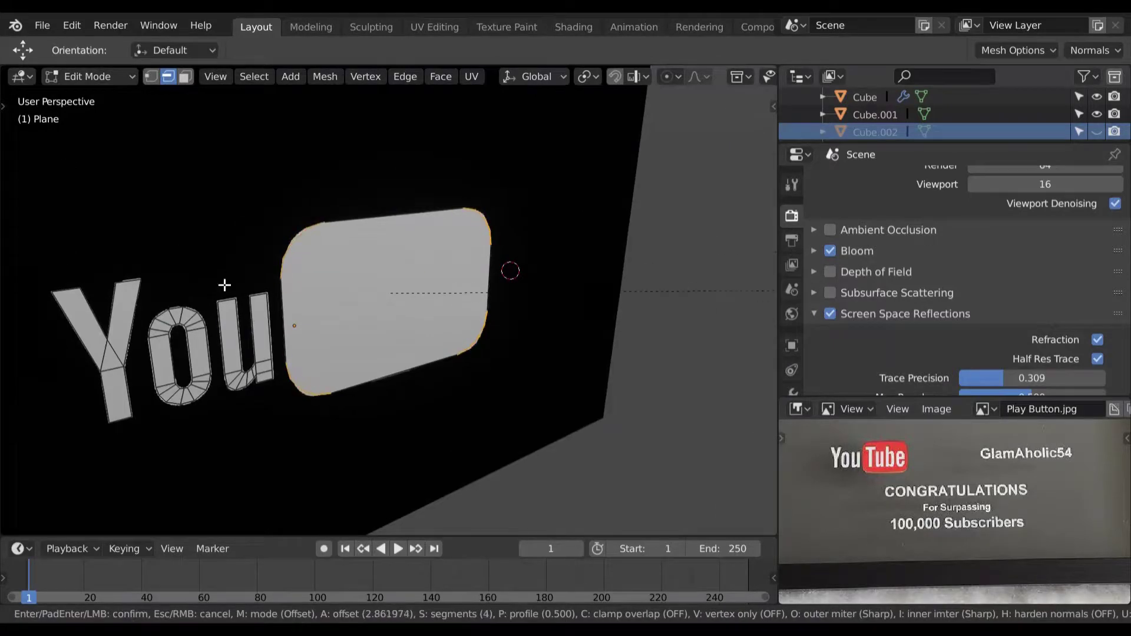
key(1)
key(c)
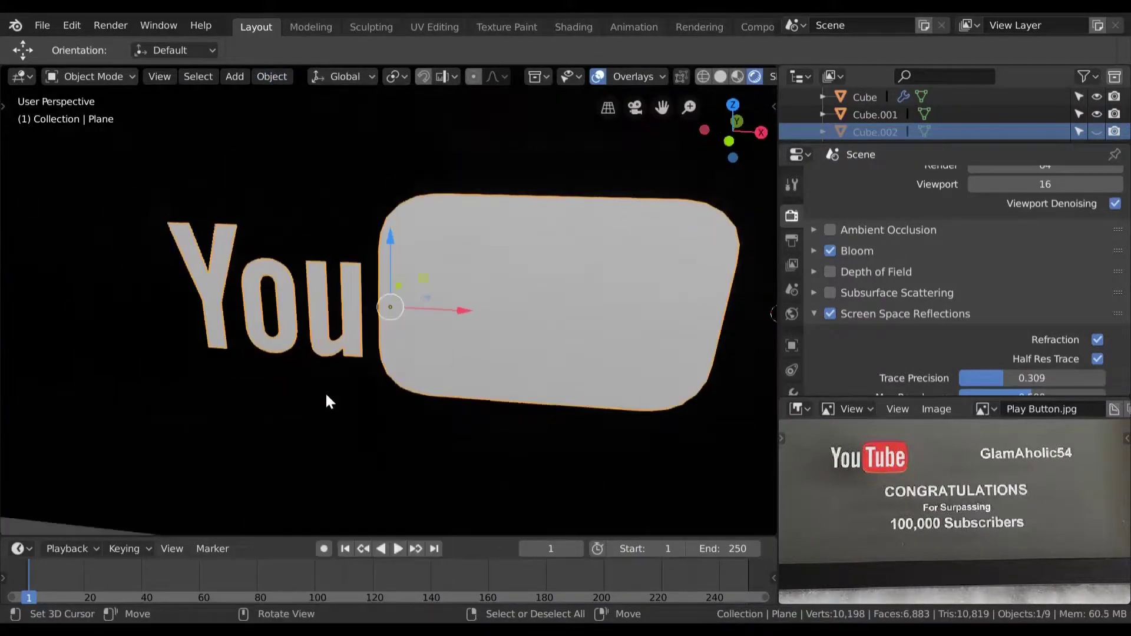
key(Delete)
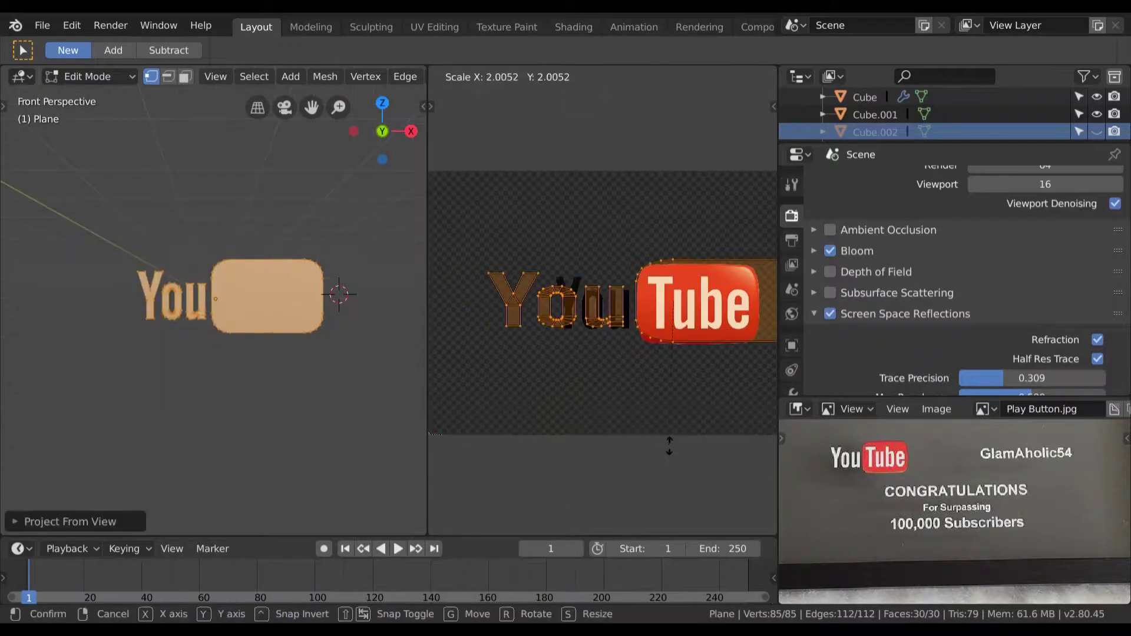
- Shrink the logo UVs and start moving them over the Youtube.png image
click(682, 417)
scroll(589, 295, up, 2)
key(g)
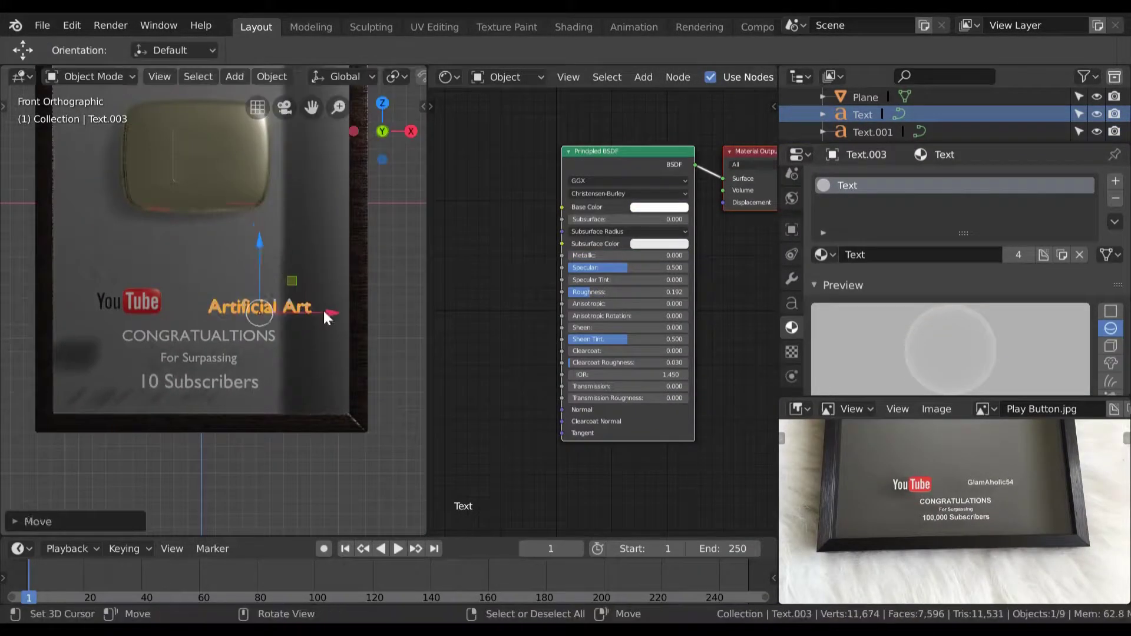
- Save the project file
key(ctrl+s)
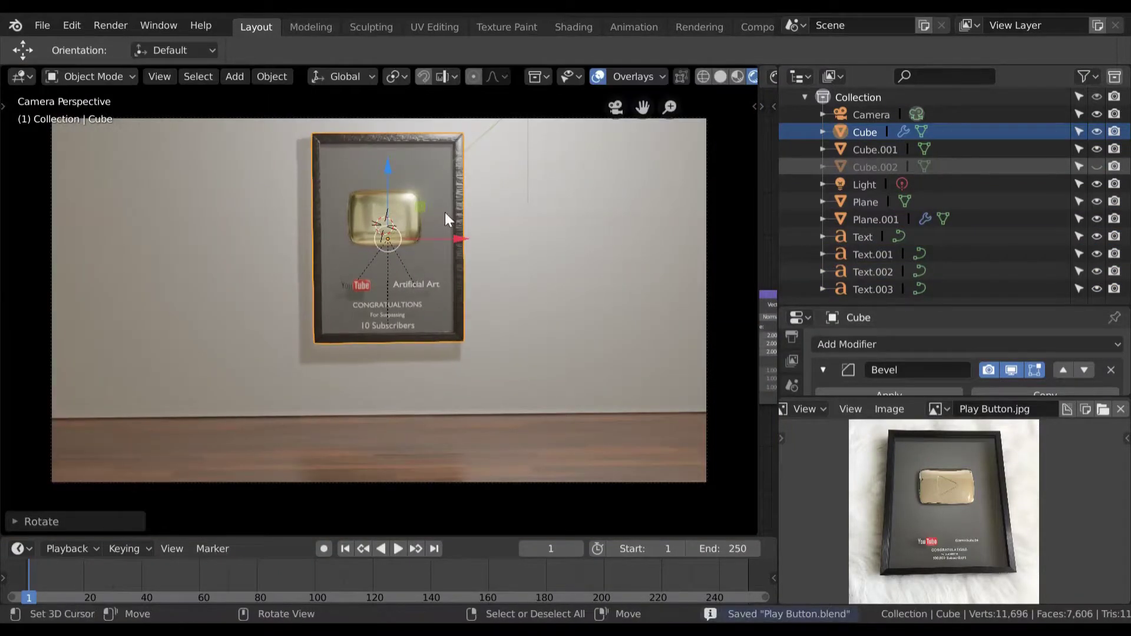
- Shift the gold material's Pointiness ColorRamp stop to 0.482
mouse_move(445, 220)
middle_down()
mouse_move(571, 248)
mouse_move(489, 295)
middle_up()
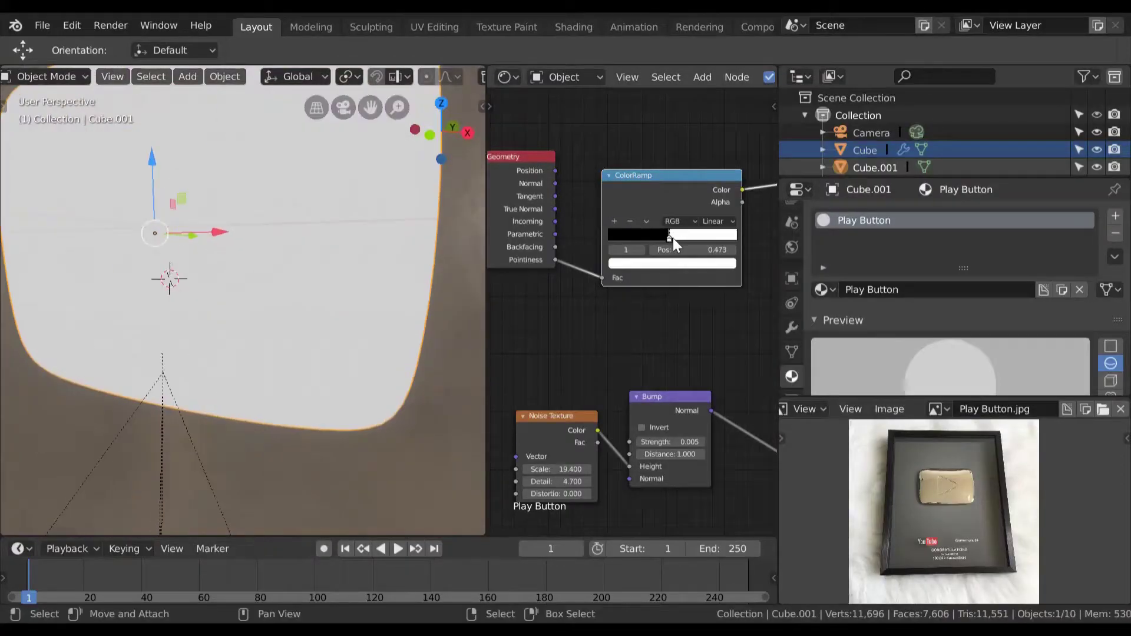
drag(673, 238, 650, 239)
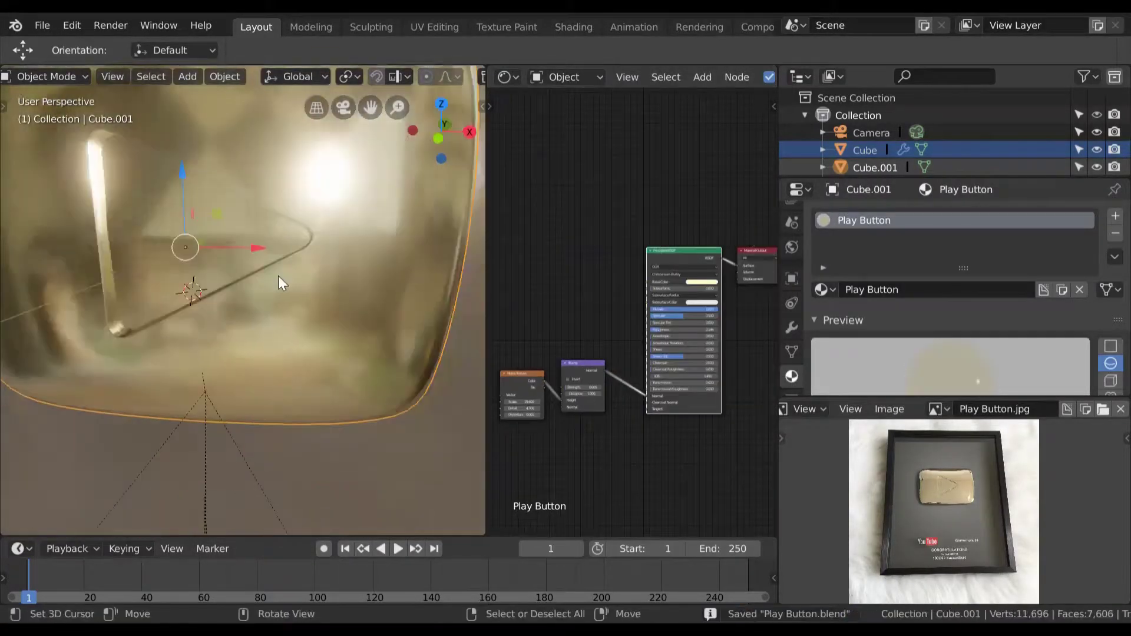
- Set the output resolution to 1080 × 1920 portrait and start repositioning the camera
drag(484, 67, 695, 67)
click(791, 250)
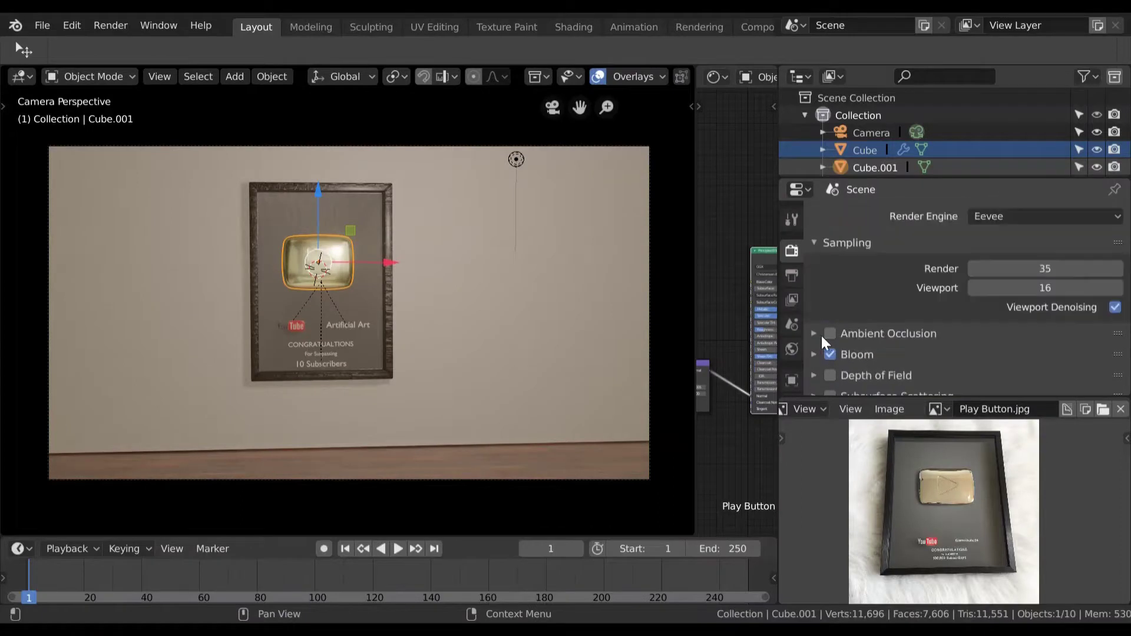
click(792, 275)
key(g)
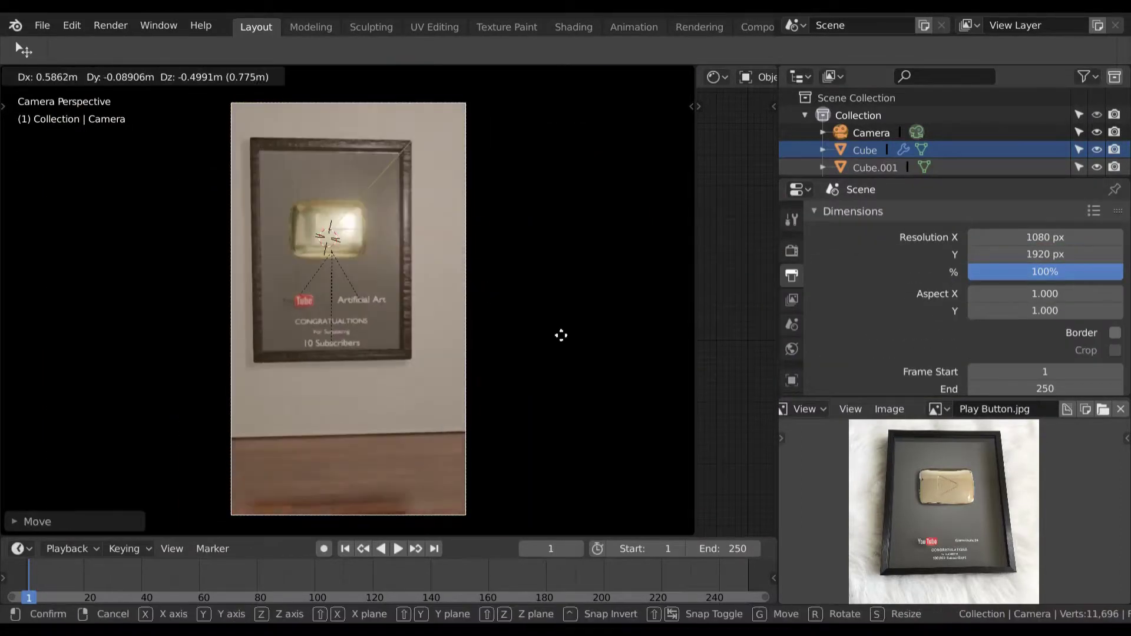